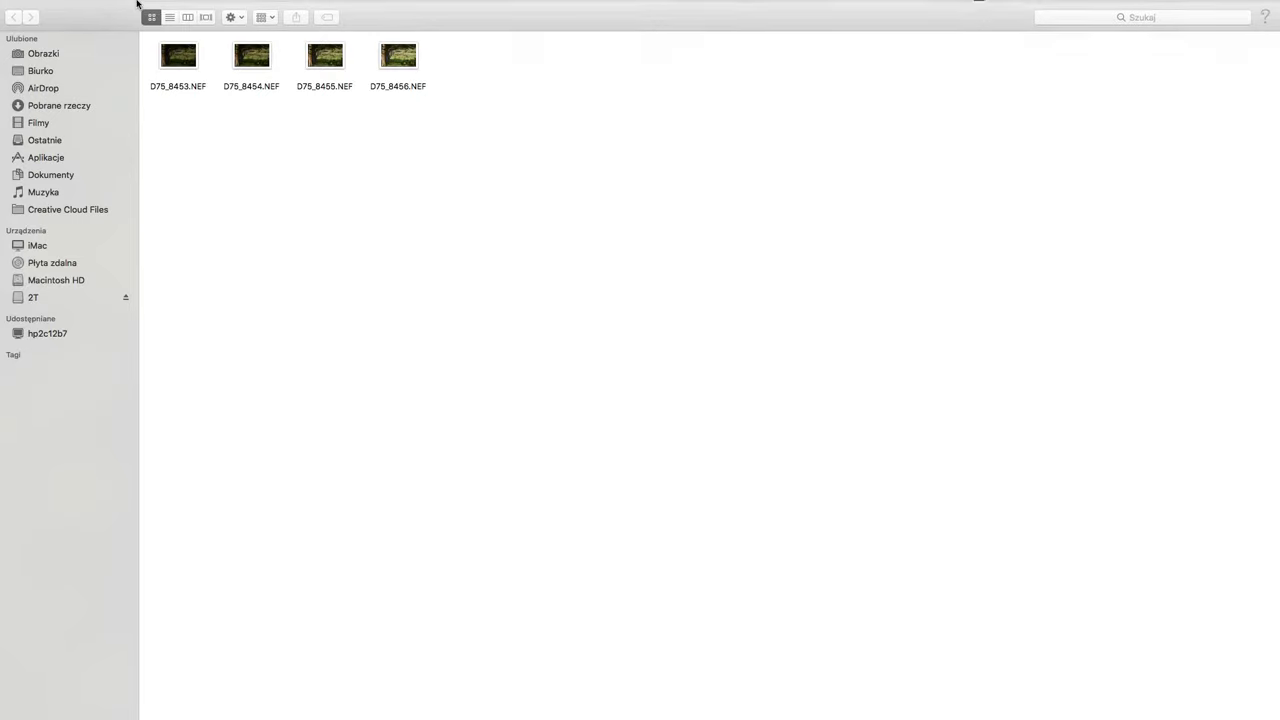
Step: Enlarge the HDR-ACR Finder window, select D75_8453–D75_8456.NEF and show Open With
mouse_move(137, 2)
click(34, 24)
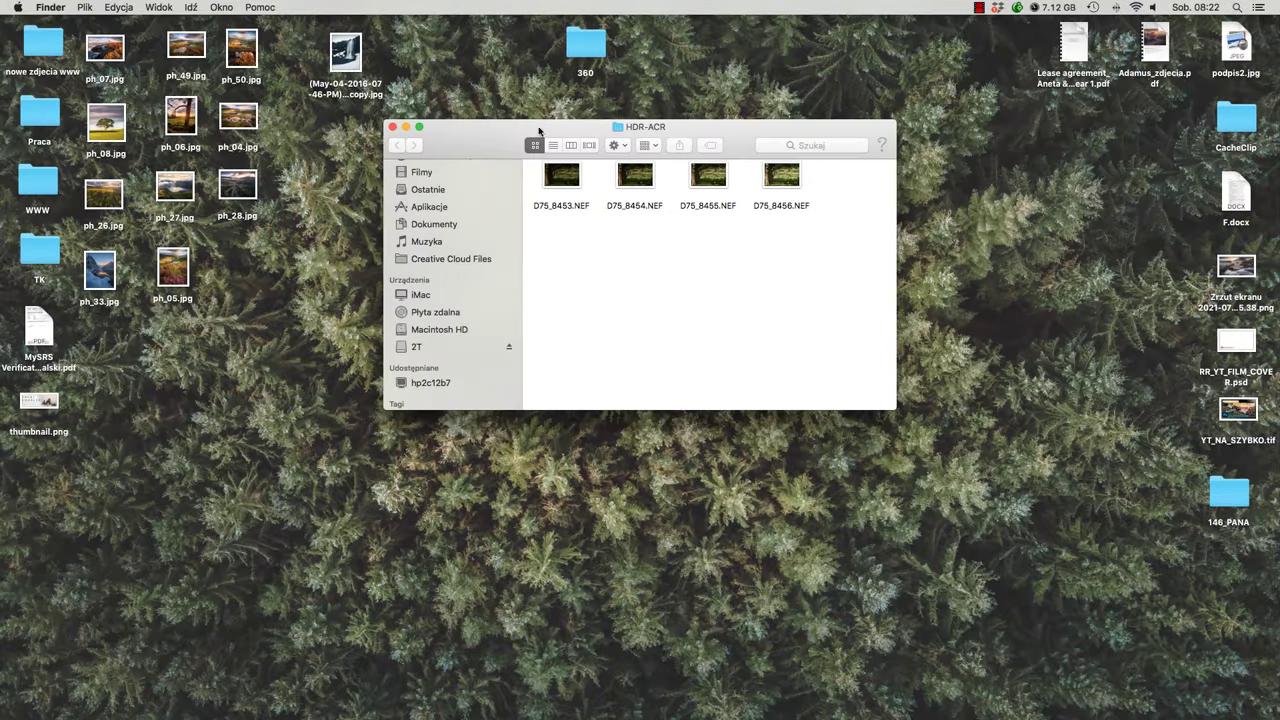
mouse_move(495, 128)
mouse_down()
mouse_move(200, 24)
mouse_move(114, 24)
mouse_up()
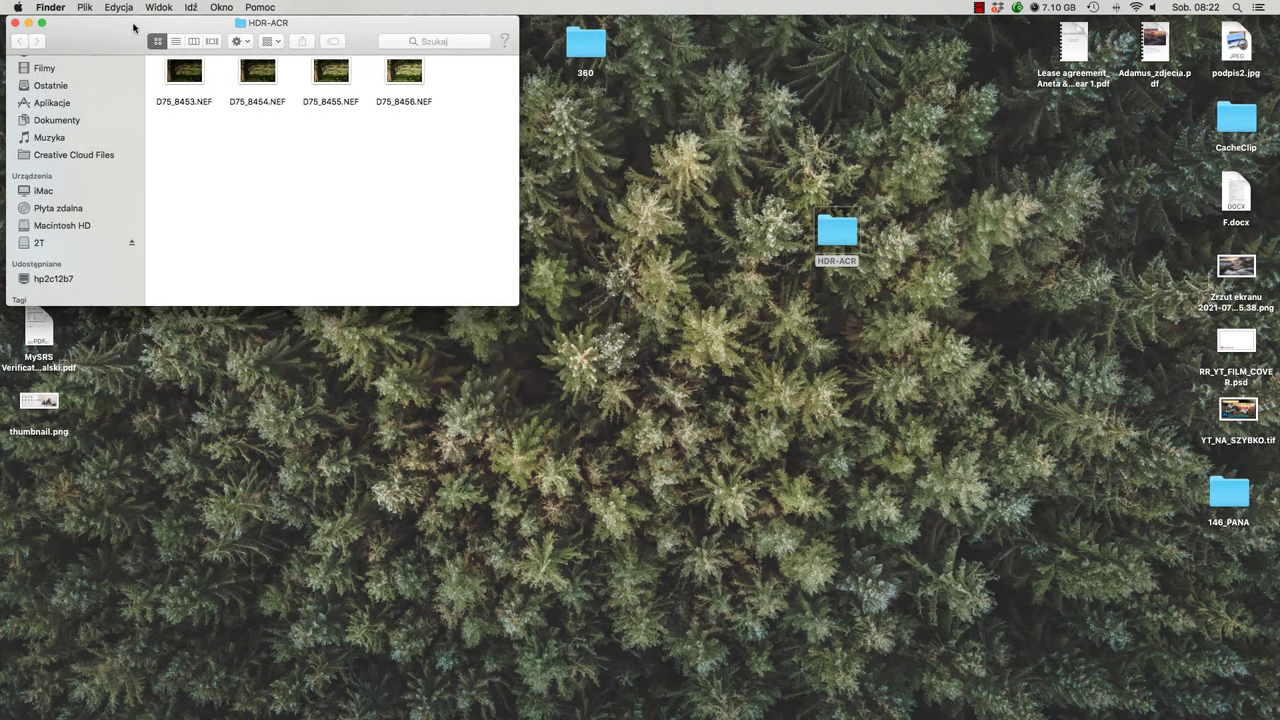
drag(520, 308, 1267, 715)
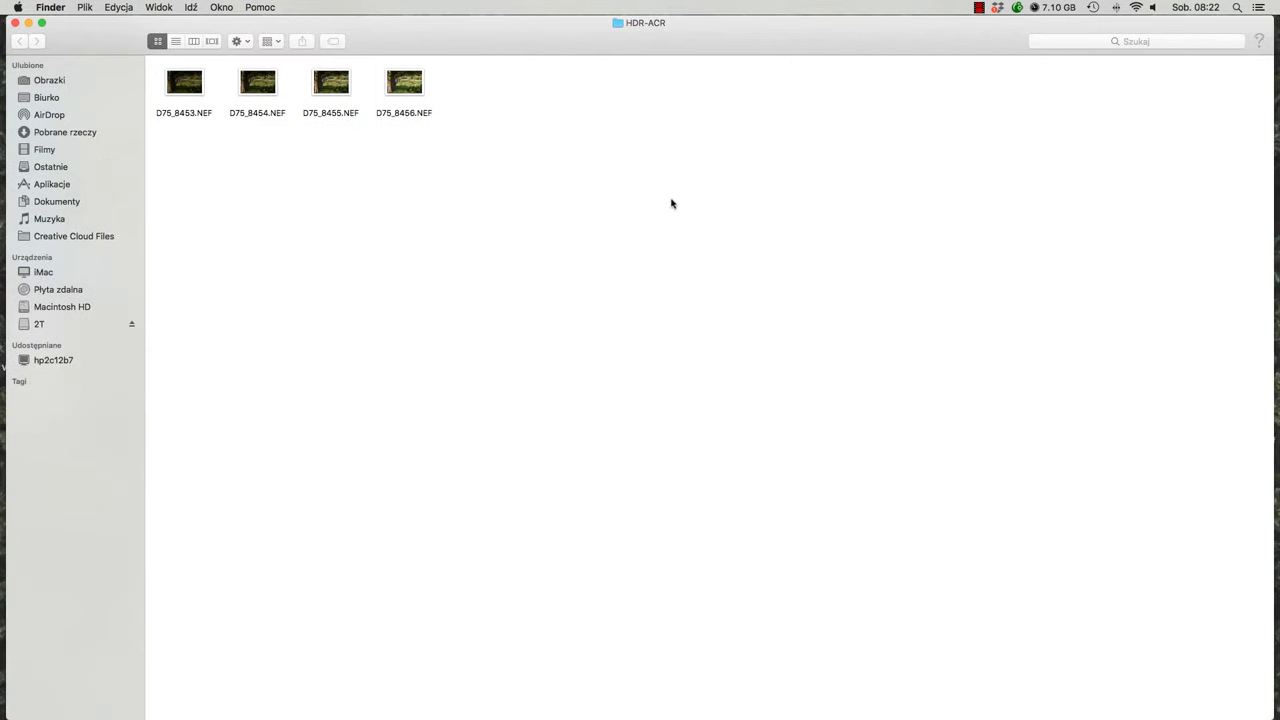
drag(492, 92, 178, 114)
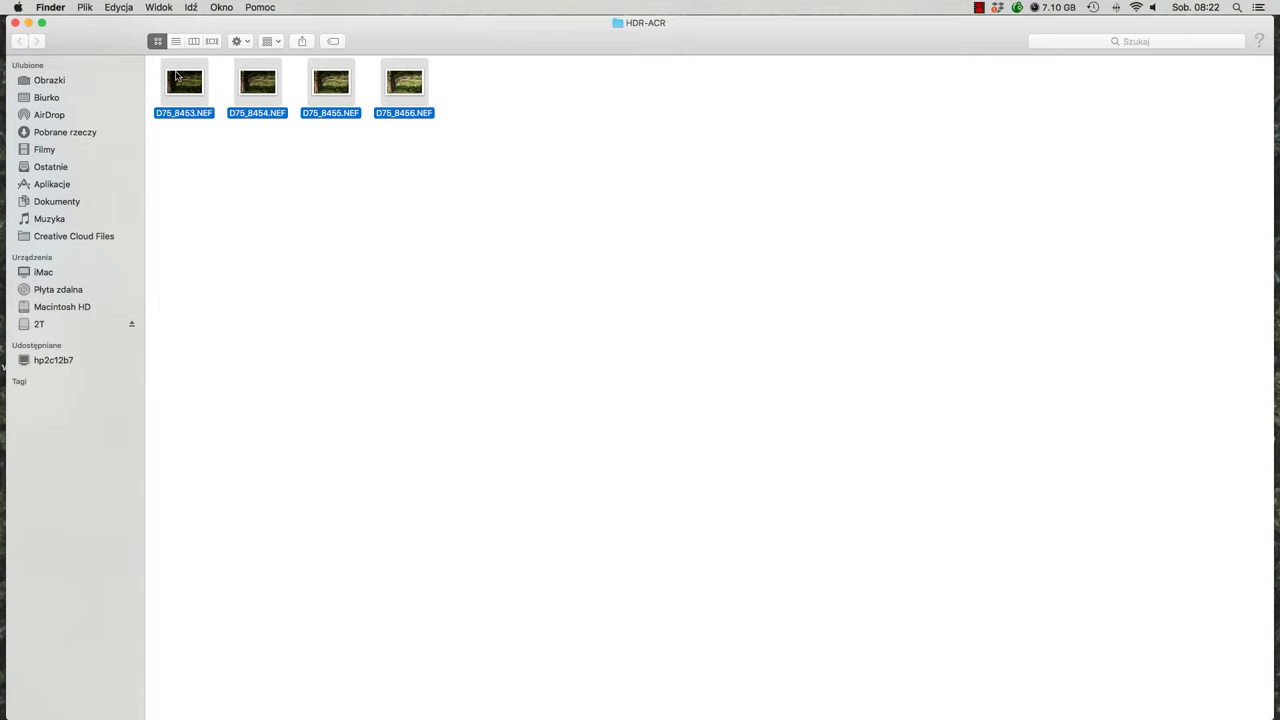
right_click(178, 72)
mouse_move(270, 111)
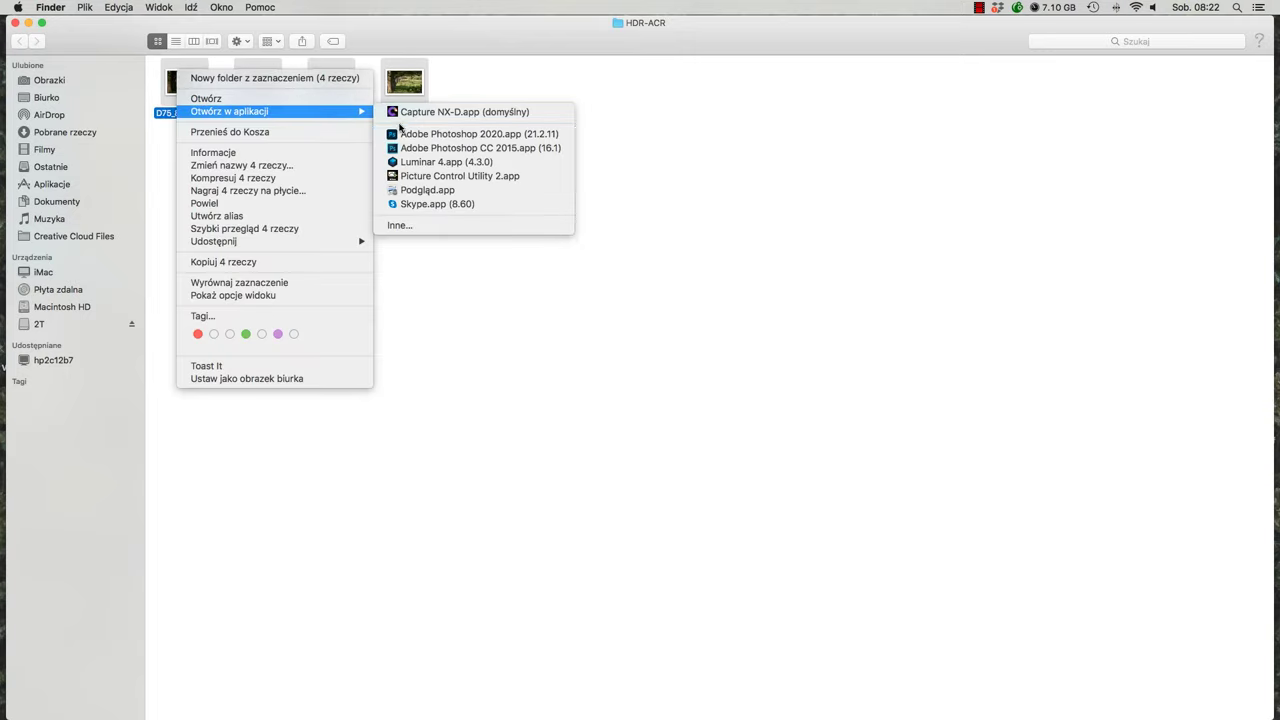
Step: Load the four NEFs into Photoshop 2020's Camera Raw, select all thumbnails, and show filmstrip options
click(404, 134)
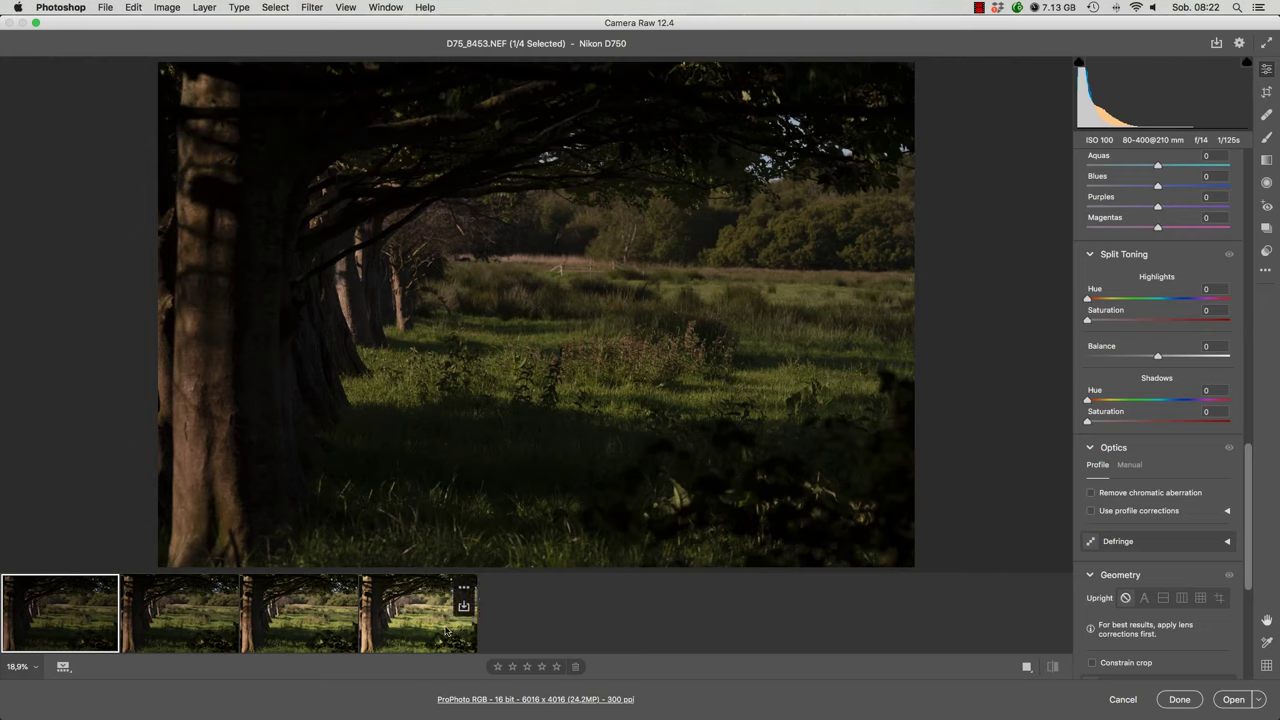
key(shift)
shift+click(430, 627)
right_click(430, 627)
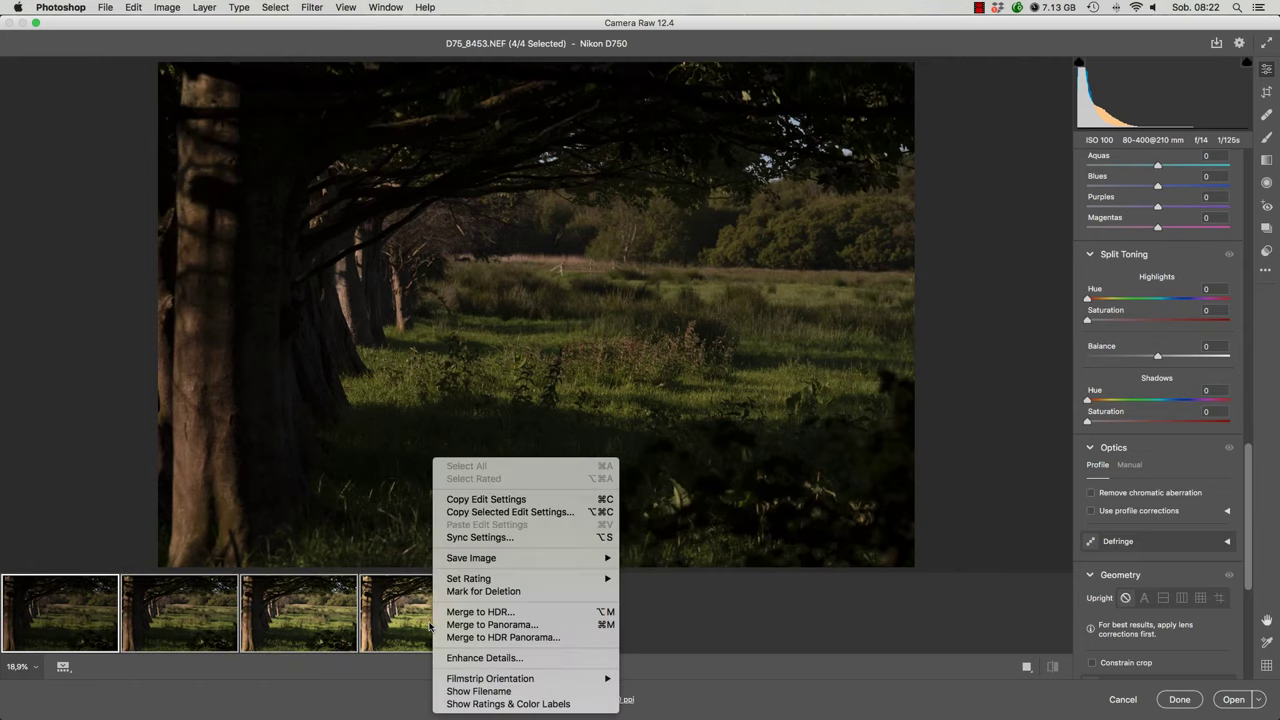
Step: Merge to HDR with Align Images and Auto Settings, saving D75_8453-HDR.dng to HDR-ACR
click(462, 612)
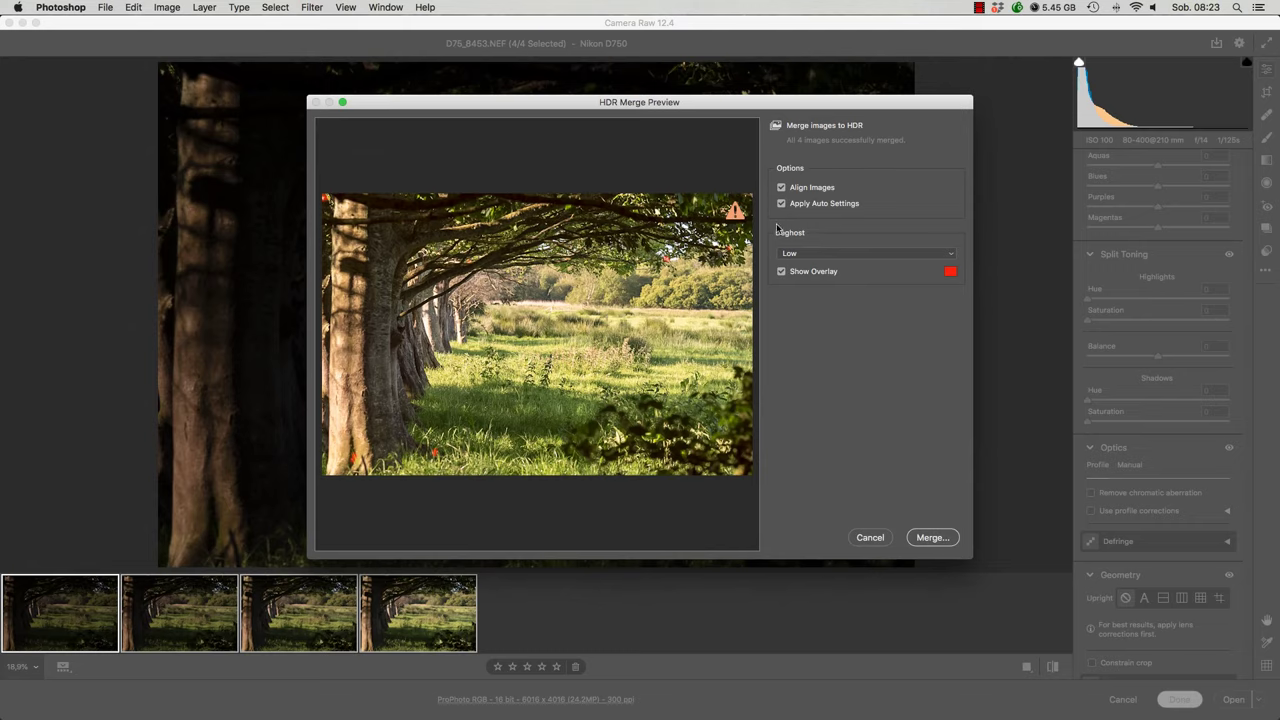
click(932, 538)
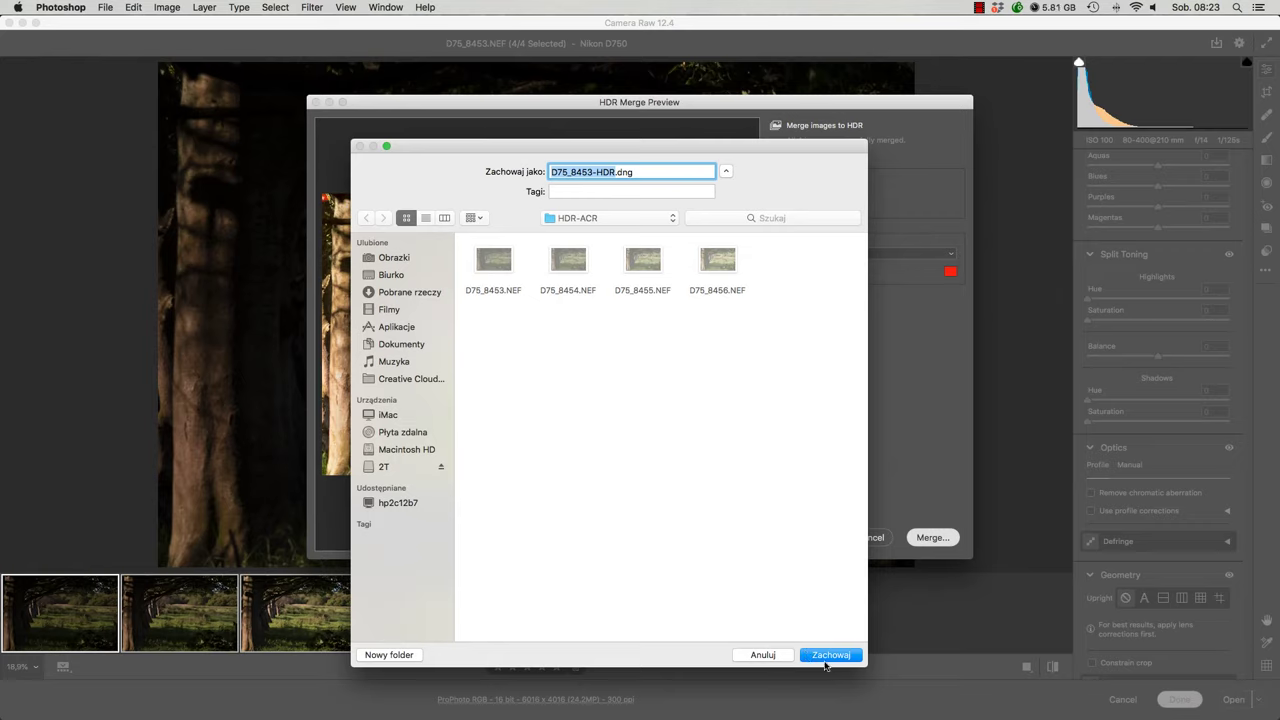
click(826, 656)
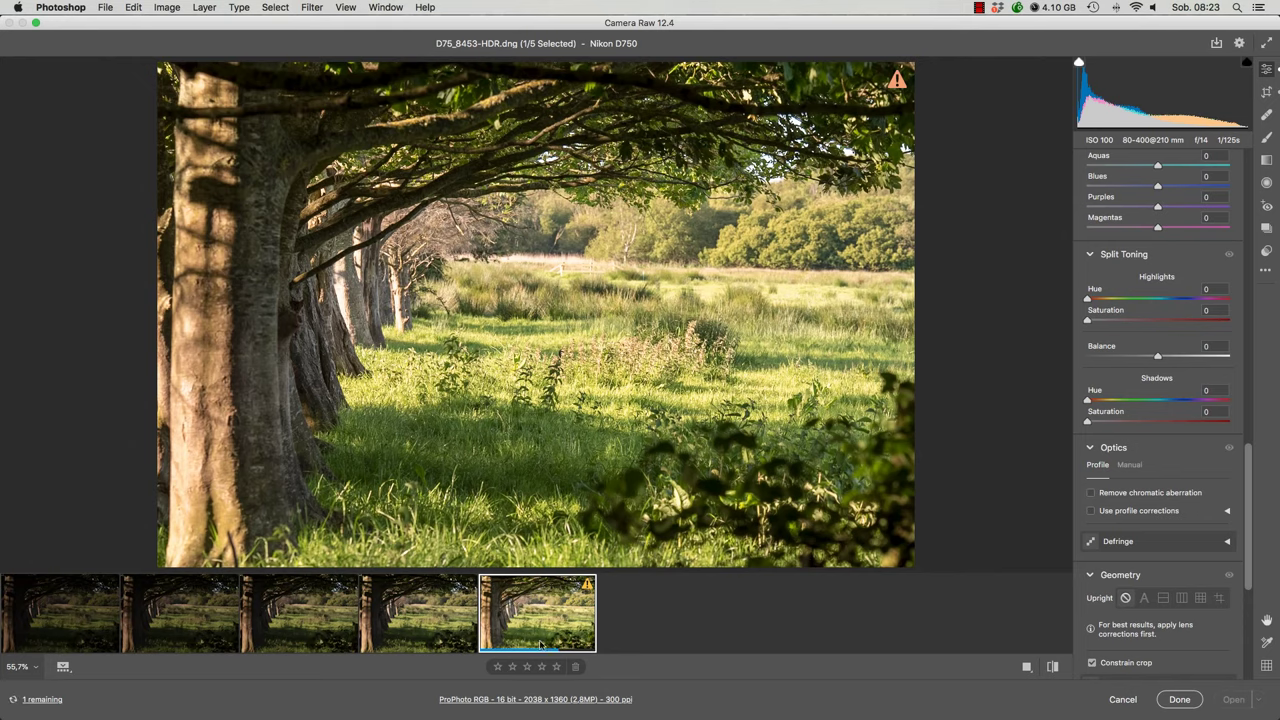
Step: Set Exposure to +1.80 and Blacks to +6 in the Basic panel
scroll(1119, 430, up, 5)
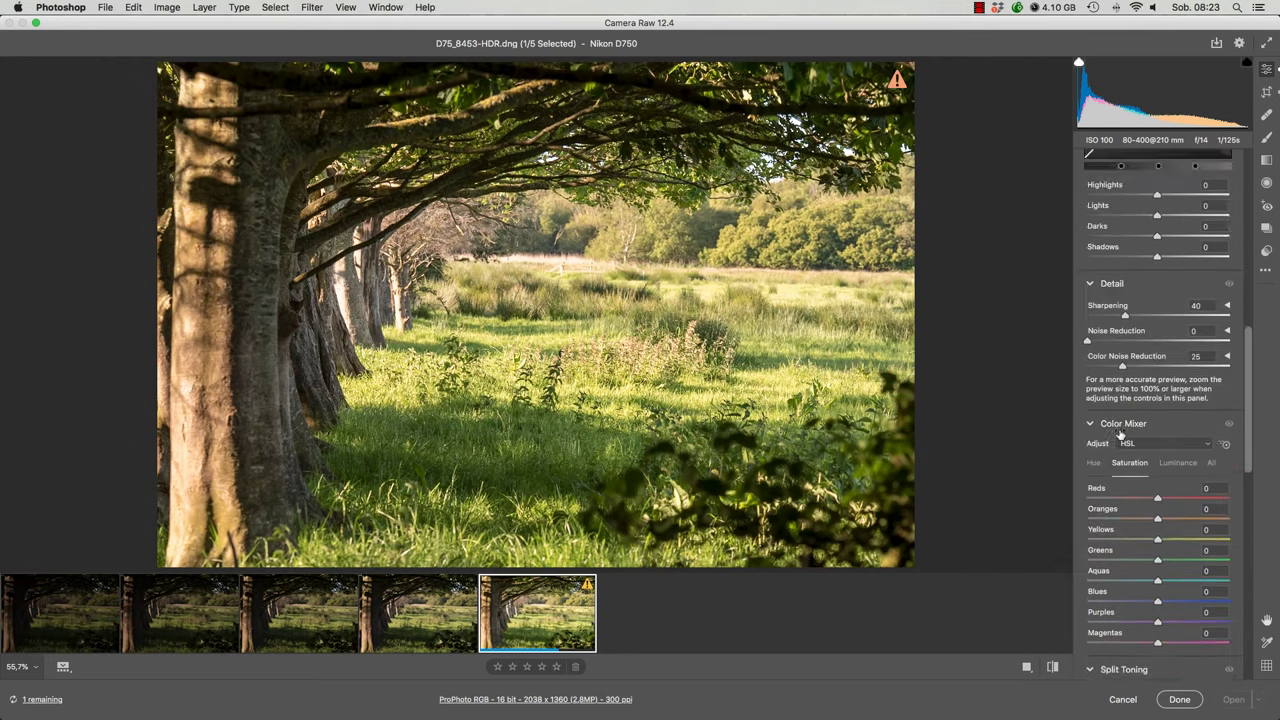
scroll(1119, 430, up, 5)
scroll(1119, 430, up, 5)
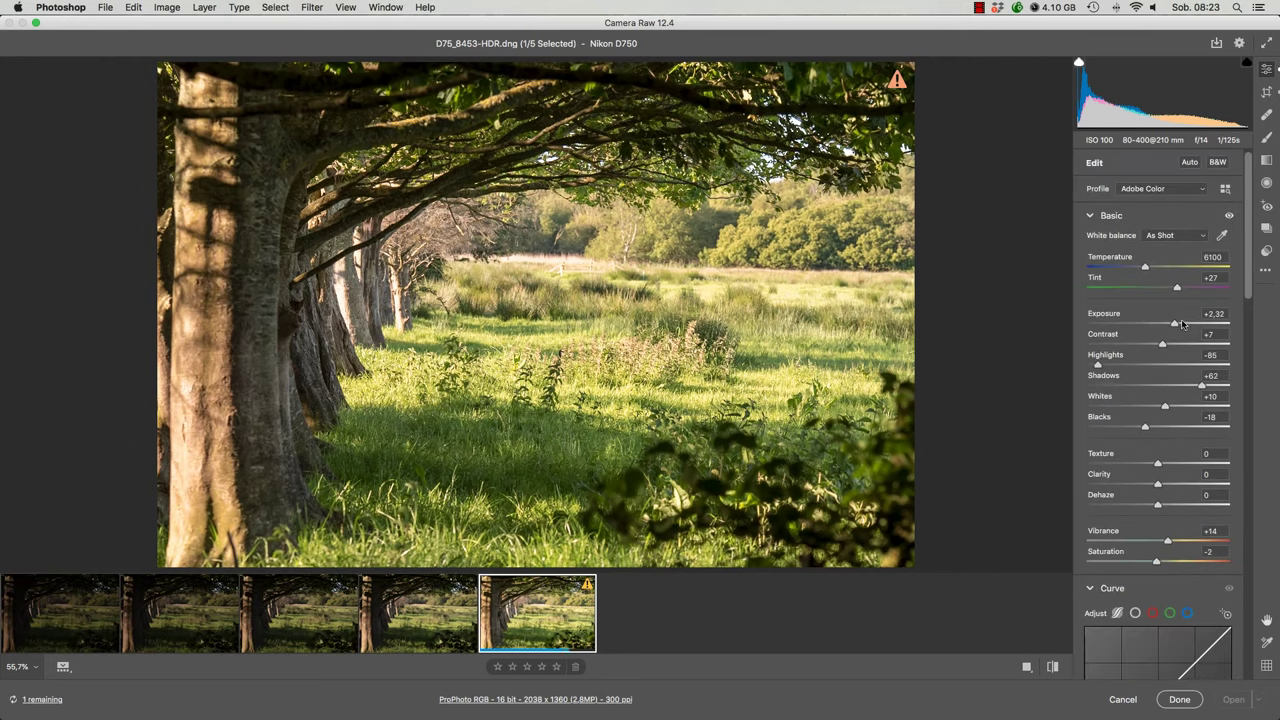
drag(1176, 326, 1172, 327)
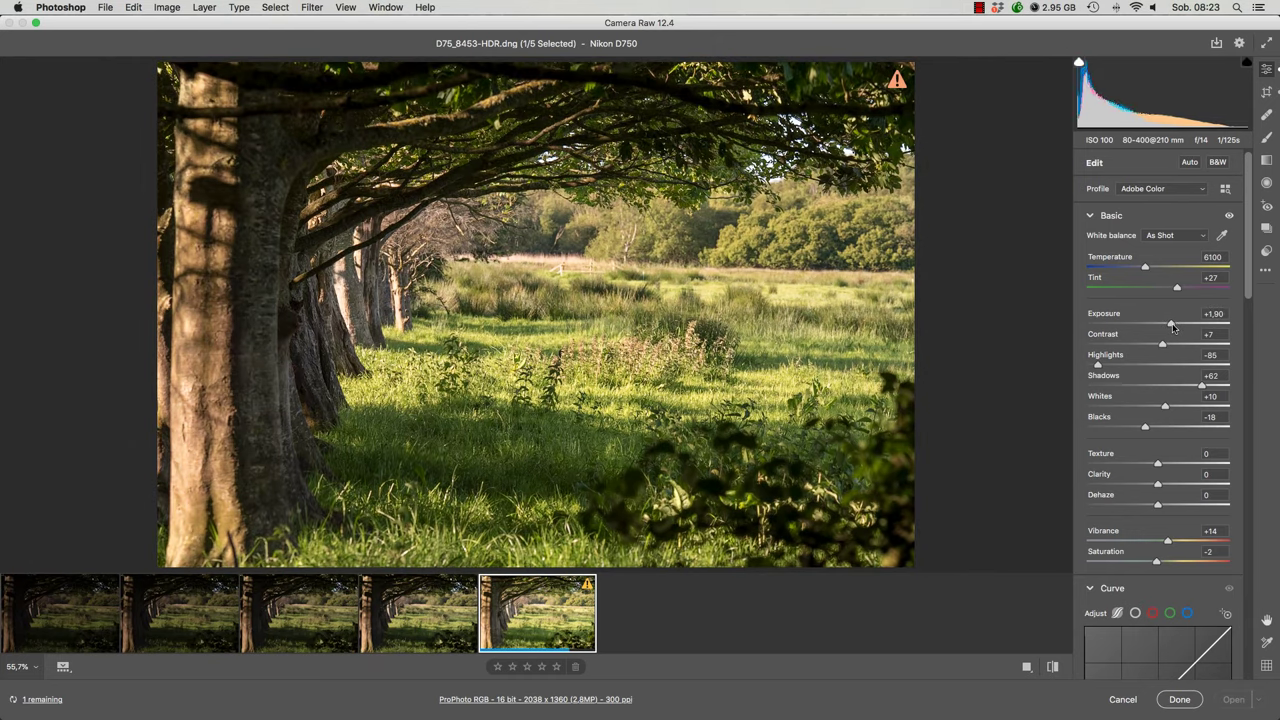
drag(1172, 327, 1170, 328)
drag(1145, 427, 1161, 429)
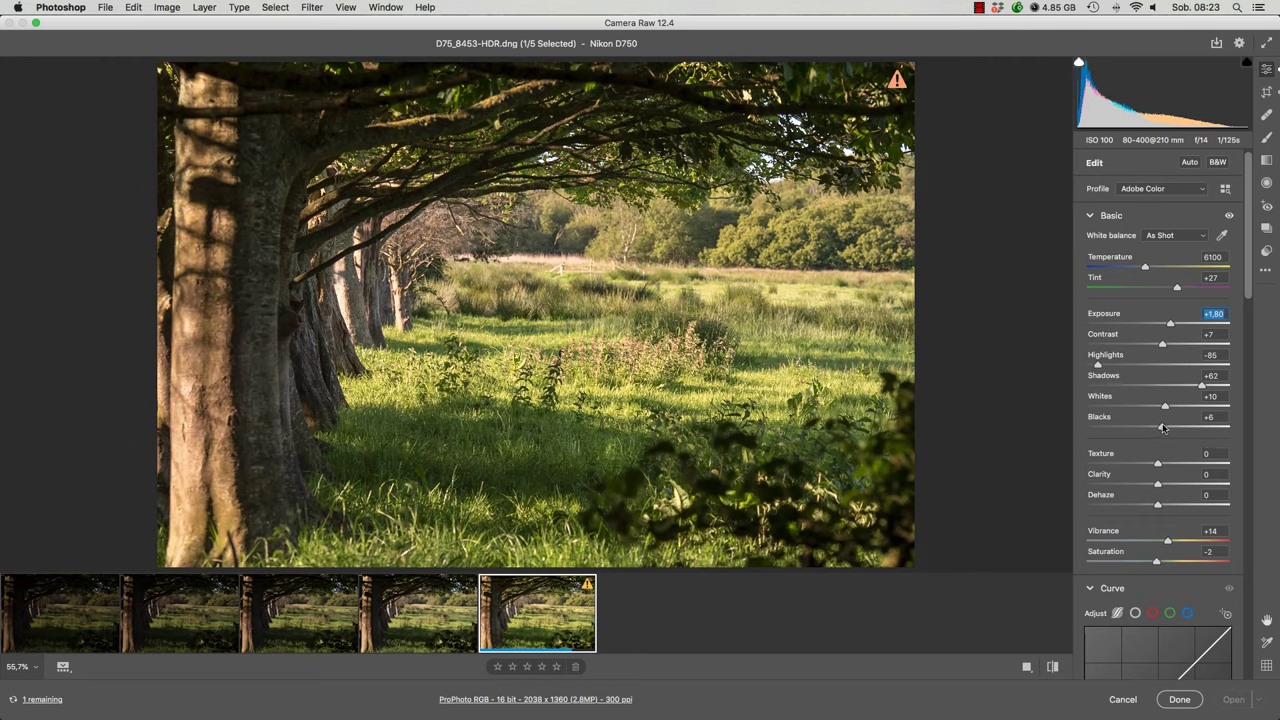
click(1162, 427)
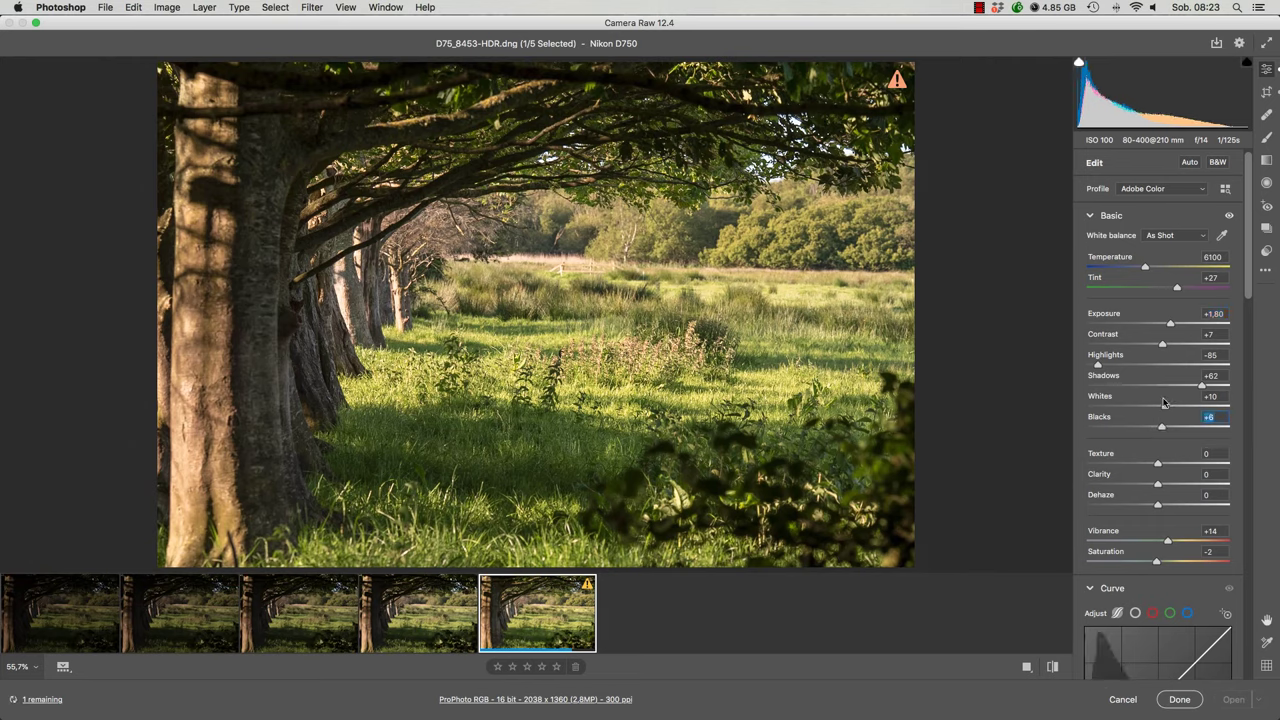
Step: Set Whites +4, Texture +6, Dehaze +6 and Clarity -6
drag(1163, 406, 1158, 405)
drag(1157, 464, 1153, 486)
drag(1159, 508, 1161, 509)
scroll(1155, 516, down, 3)
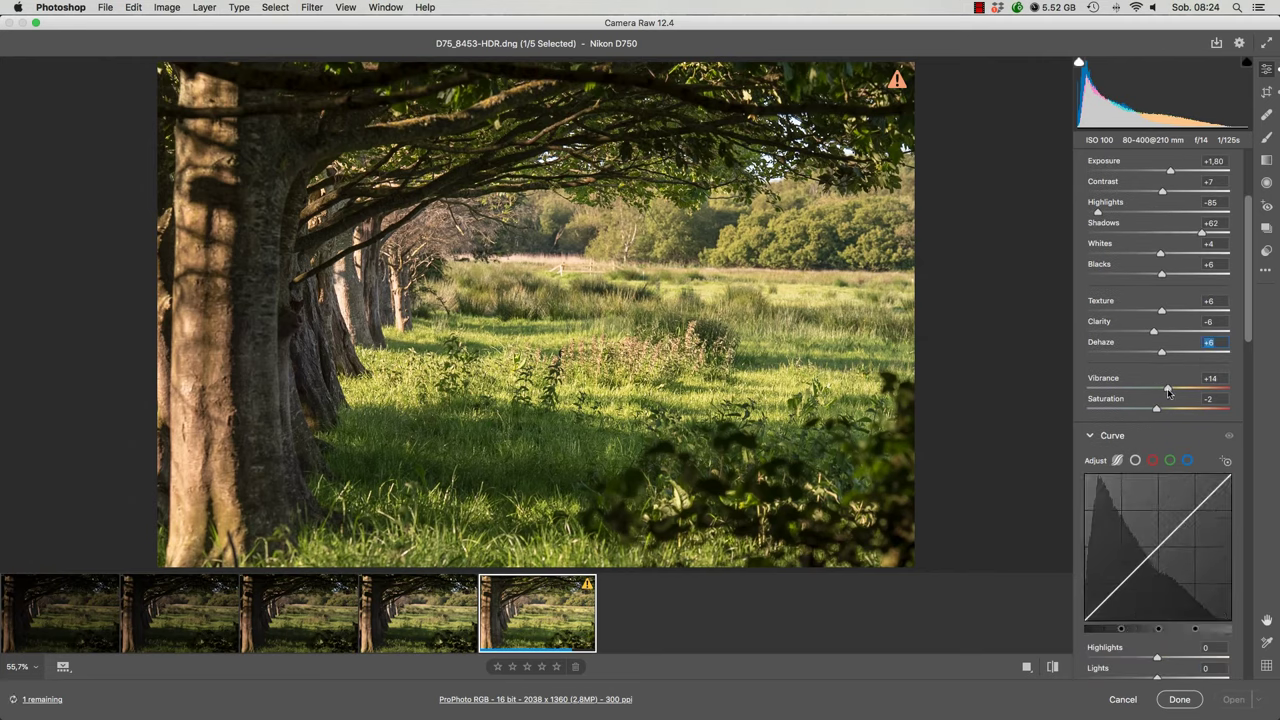
click(1167, 389)
Step: In Split Toning, give the highlights a warm hue of 46 with saturation 5
scroll(1112, 410, down, 3)
scroll(1115, 420, down, 1)
scroll(1120, 440, down, 5)
scroll(1127, 467, down, 1)
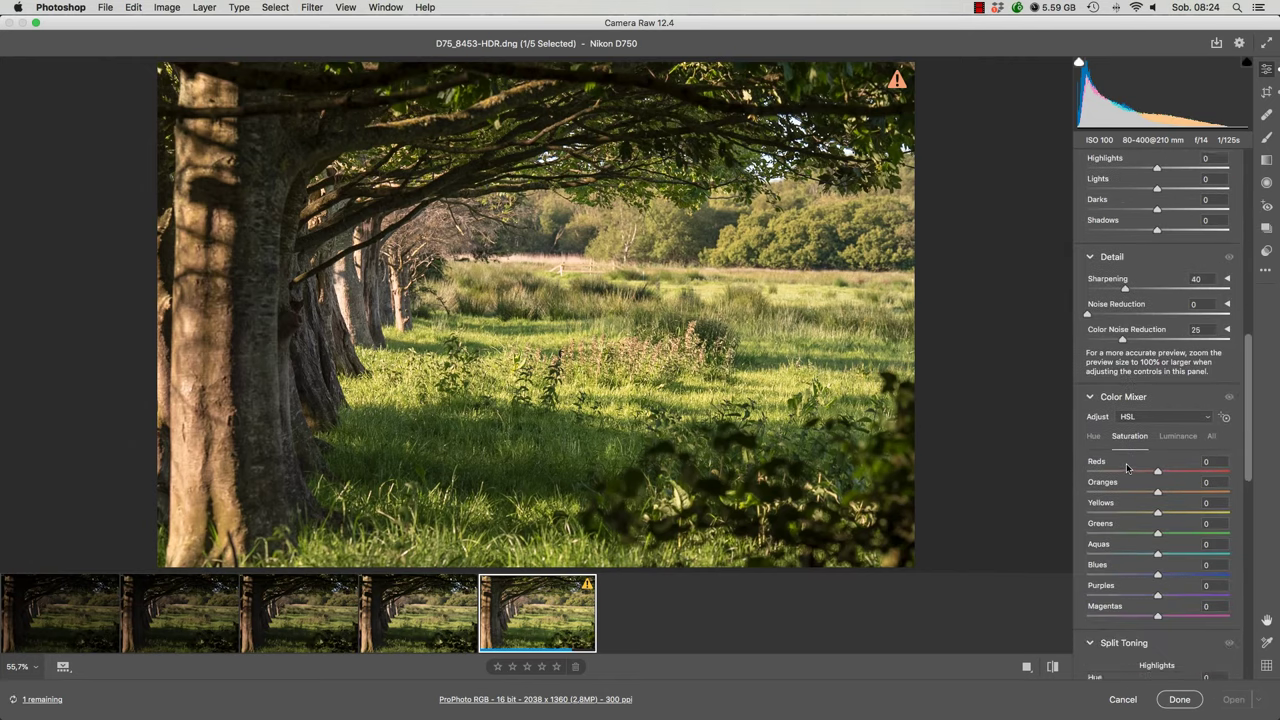
scroll(1125, 440, down, 1)
scroll(1120, 360, down, 7)
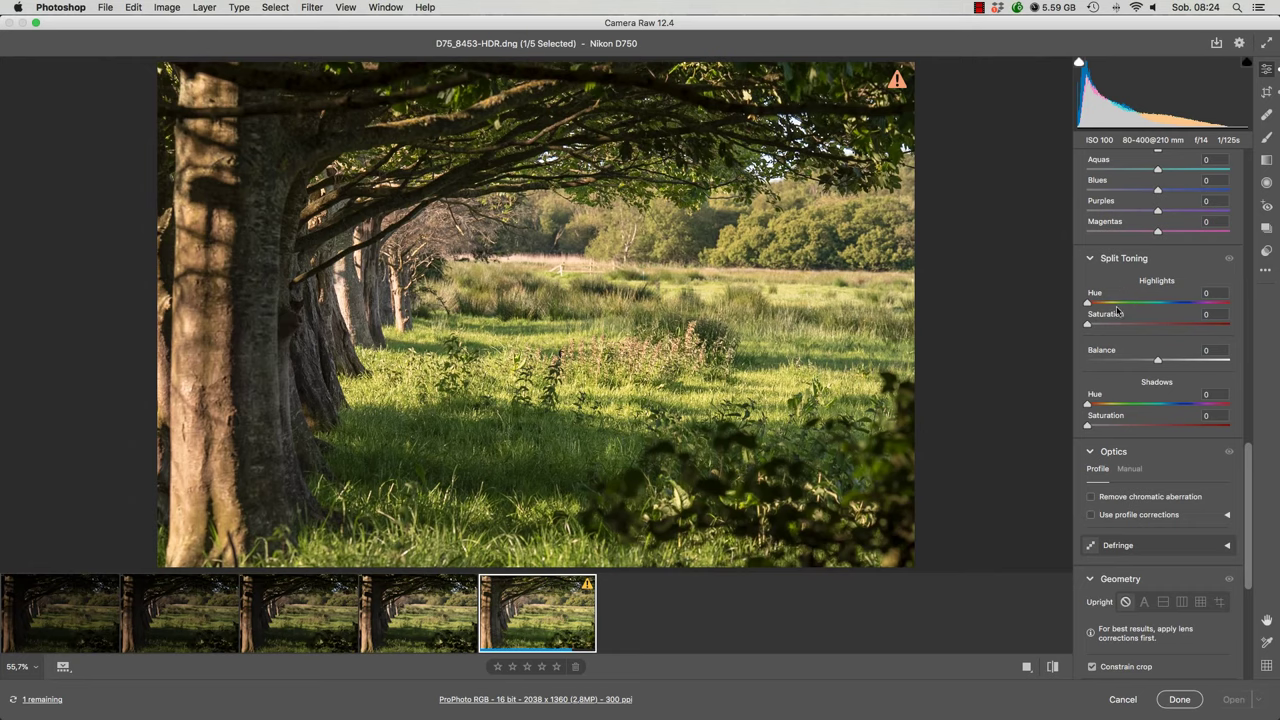
mouse_move(1106, 297)
mouse_down()
mouse_move(1143, 302)
mouse_move(1094, 276)
mouse_move(1107, 275)
mouse_up()
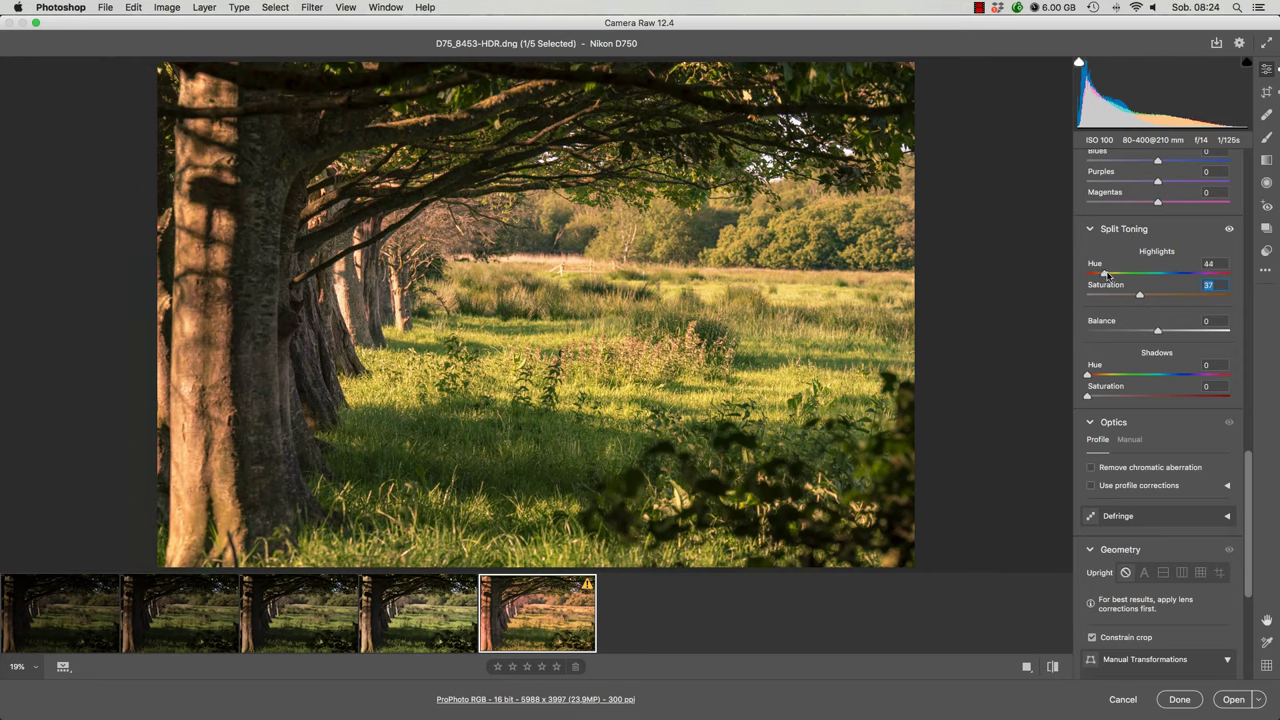
drag(1108, 274, 1094, 300)
Step: Give the shadows a blue hue of 204 at a faint saturation of 3
mouse_move(1088, 397)
mouse_down()
mouse_move(1144, 399)
mouse_move(1113, 378)
mouse_move(1191, 377)
mouse_move(1168, 378)
mouse_up()
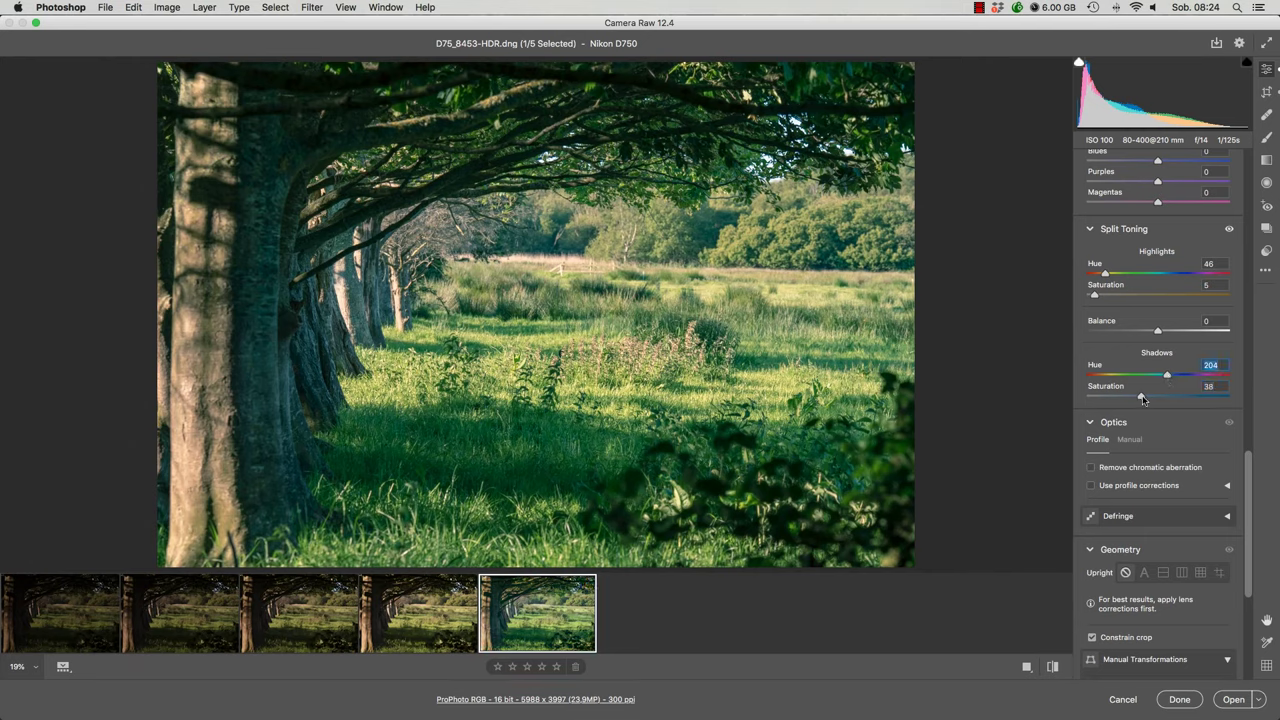
drag(1141, 397, 1093, 398)
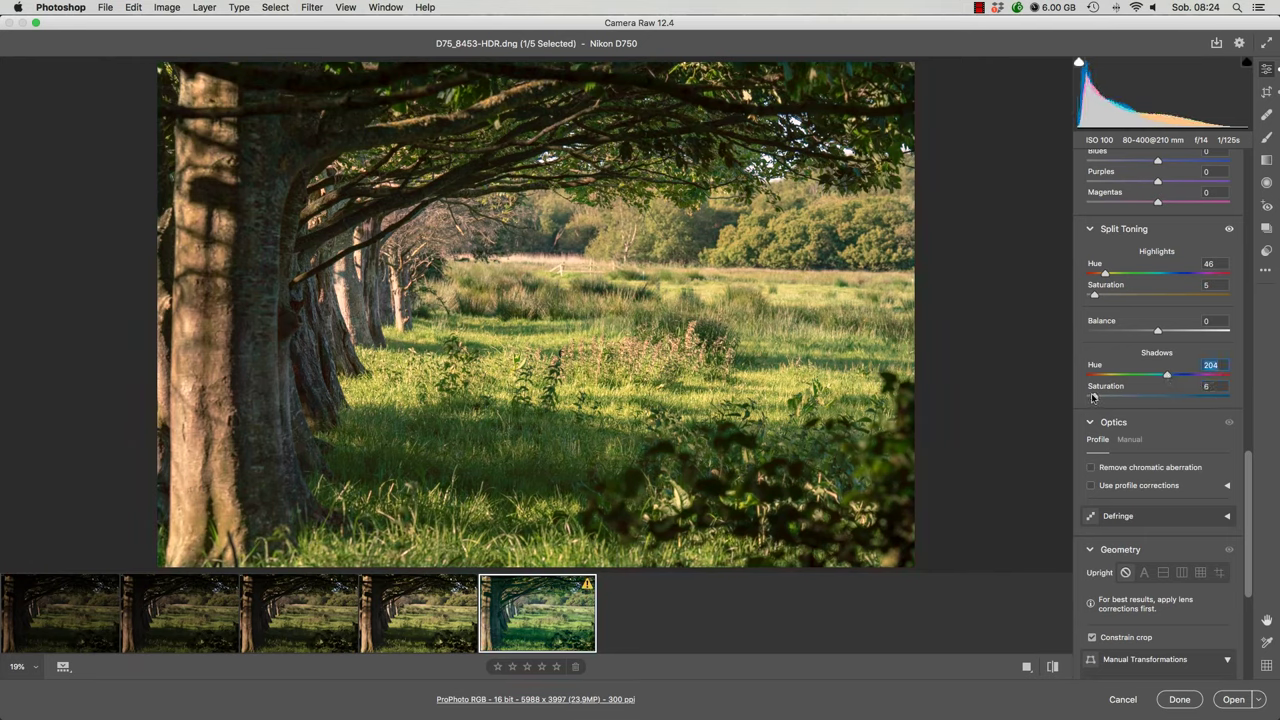
click(1091, 398)
Step: Apply the Camera Standard profile from the Camera Matching group in the profile browser
scroll(1143, 456, up, 5)
scroll(1143, 456, up, 10)
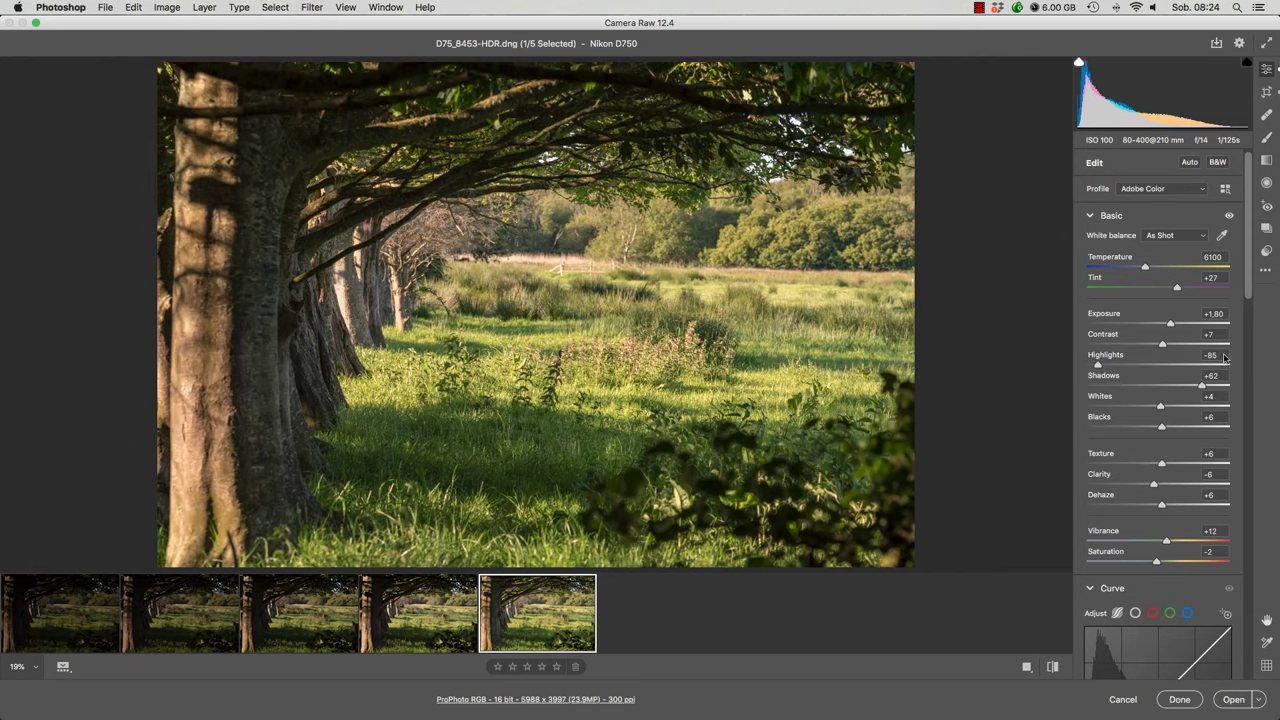
click(1161, 188)
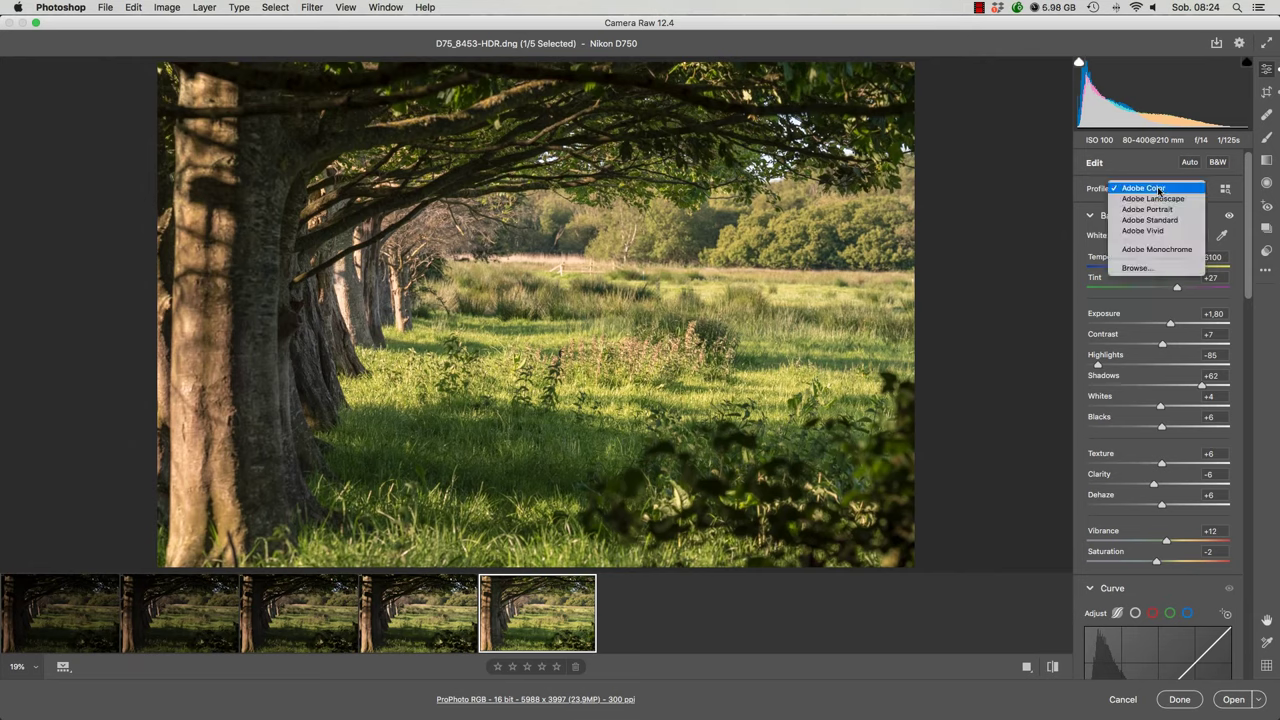
click(1144, 271)
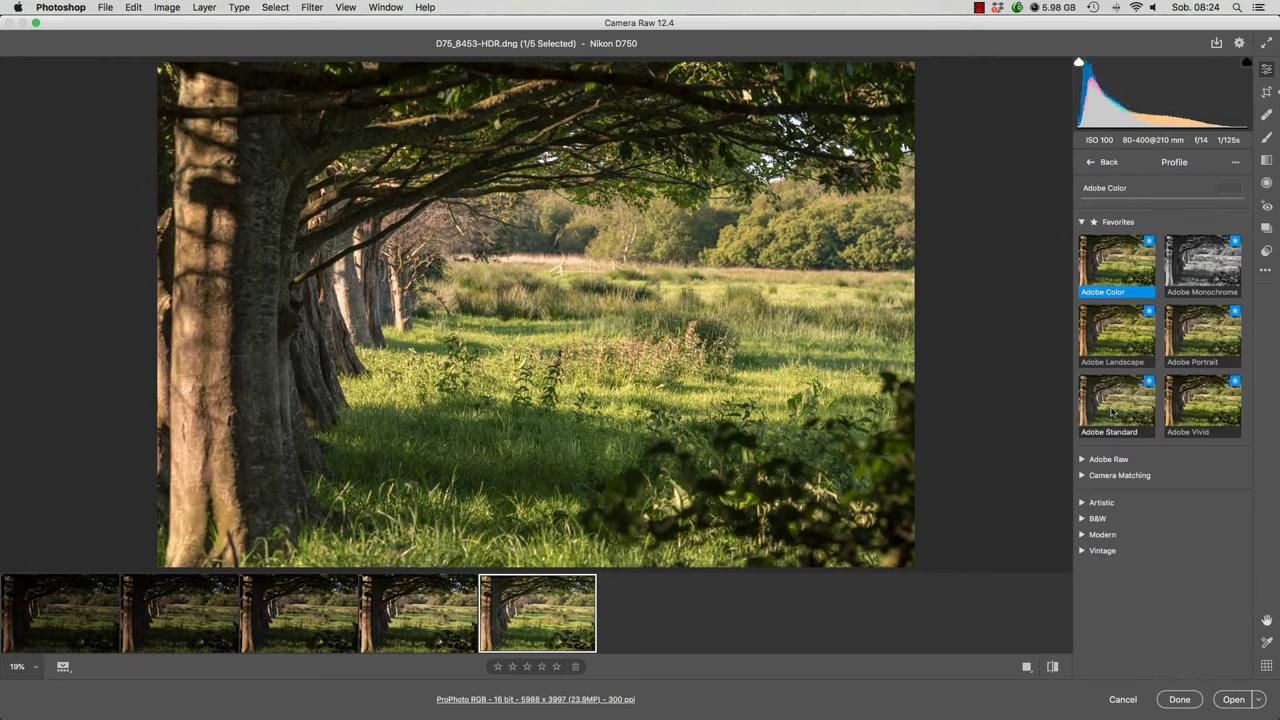
click(1082, 477)
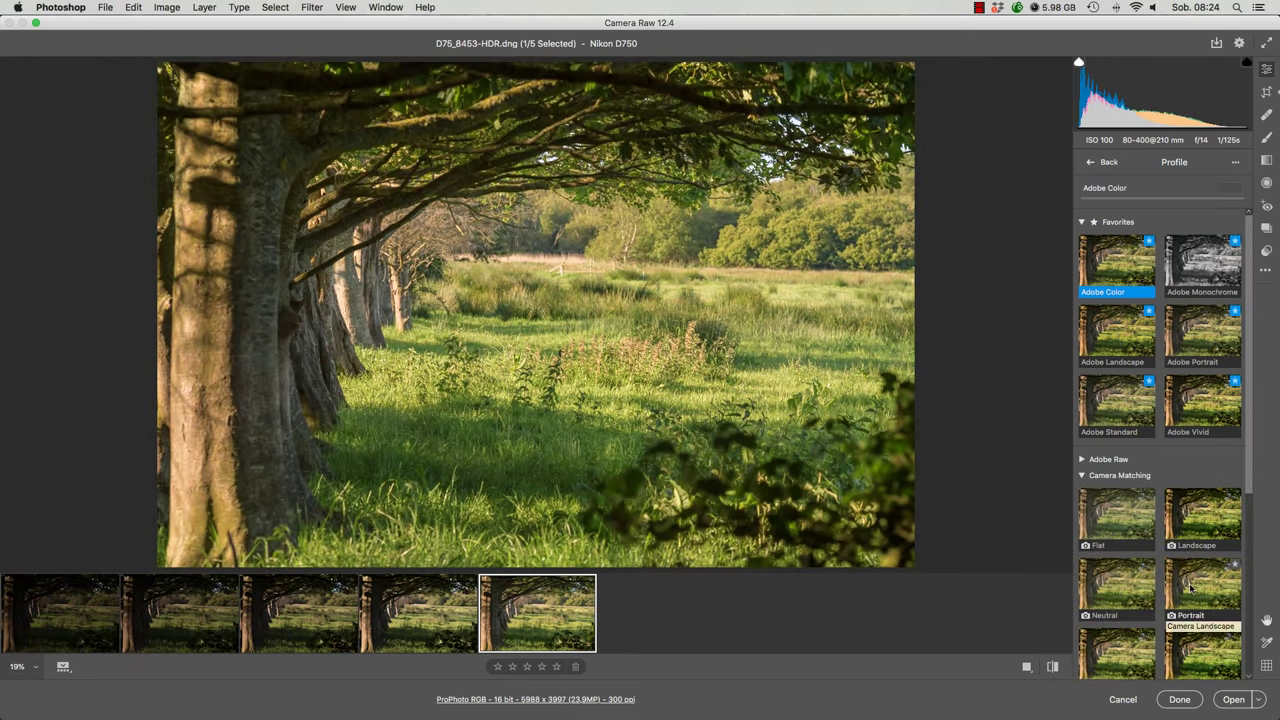
click(1128, 647)
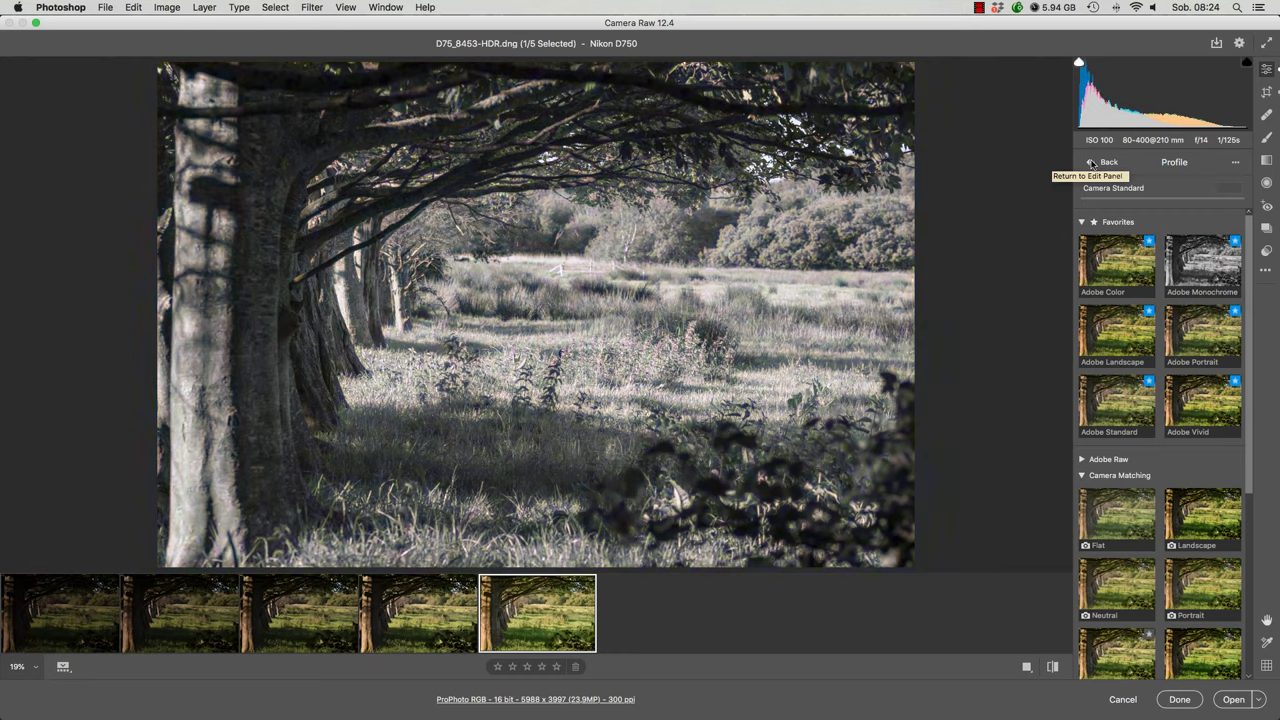
click(1091, 163)
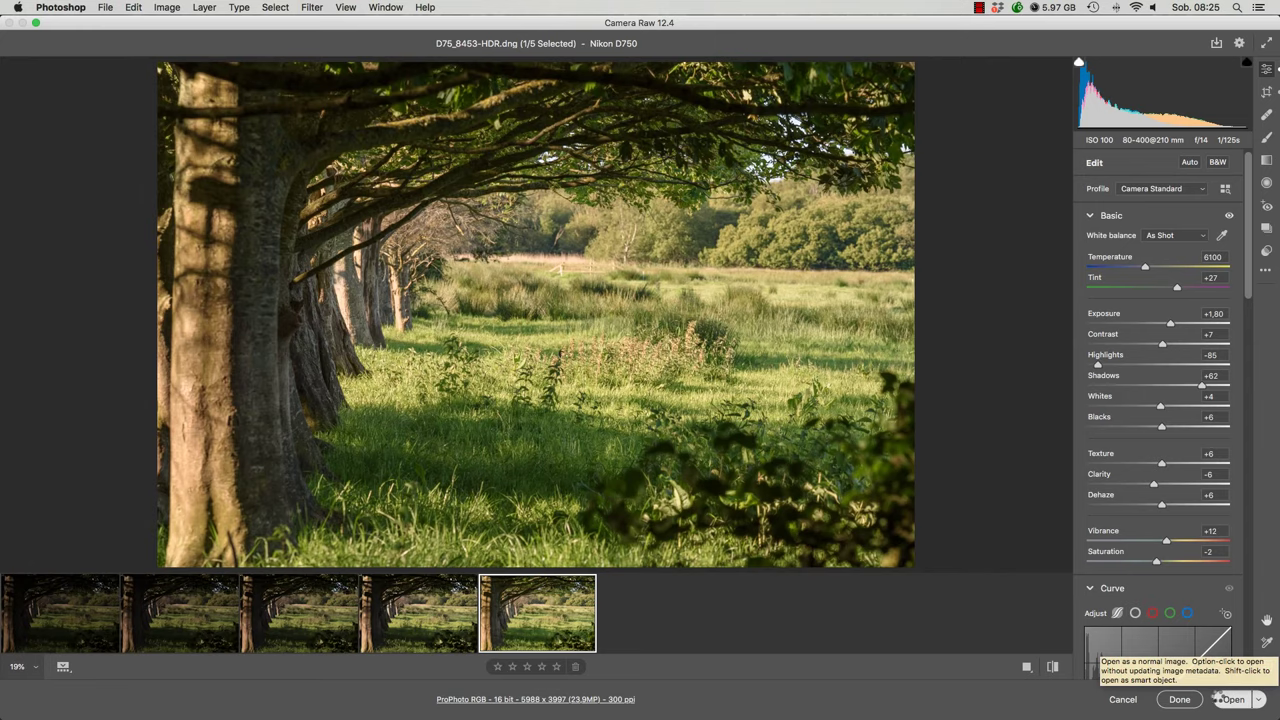
Step: Open the HDR in Photoshop and add a Curves layer raising 176 to 191, lowering 71 to 77
click(1218, 699)
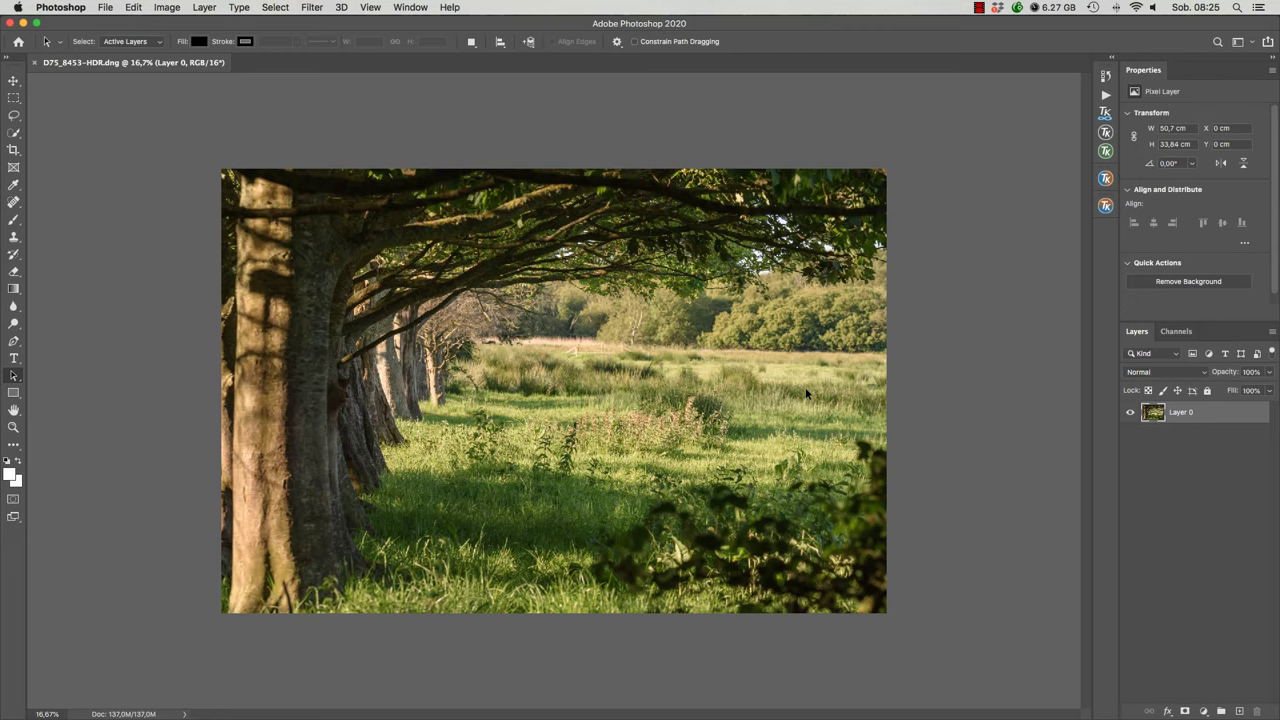
click(1203, 711)
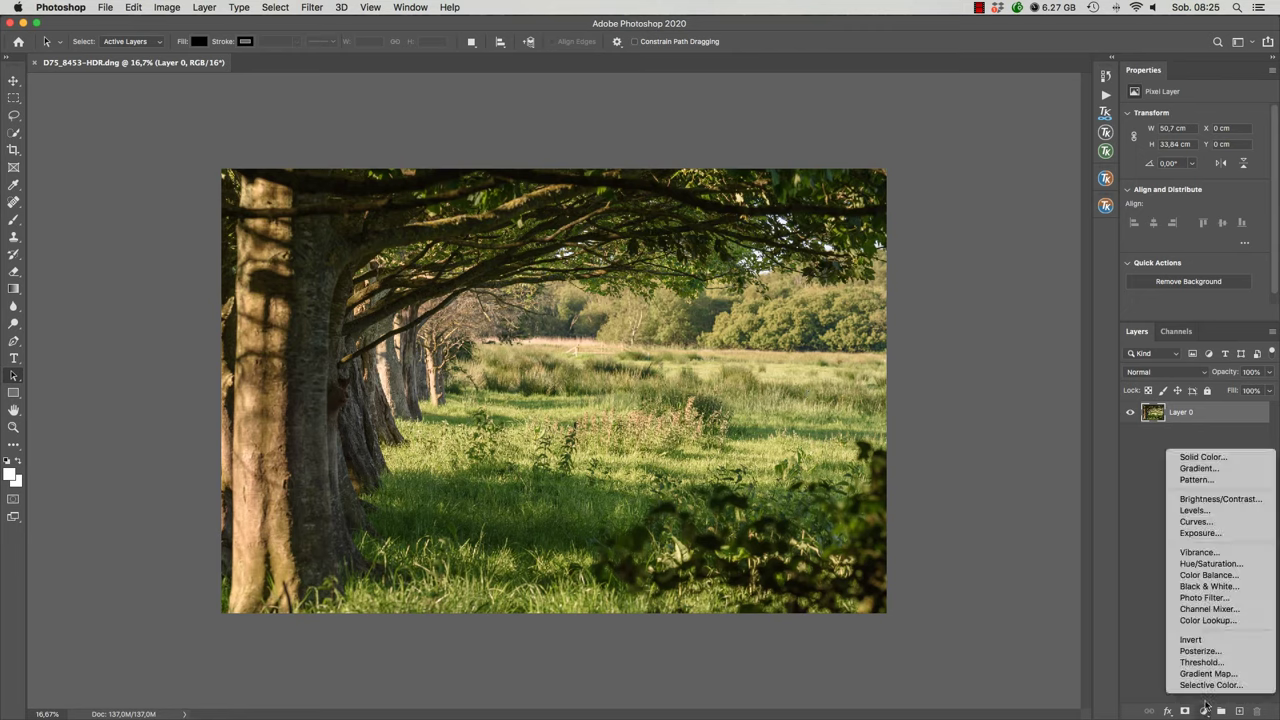
click(1214, 521)
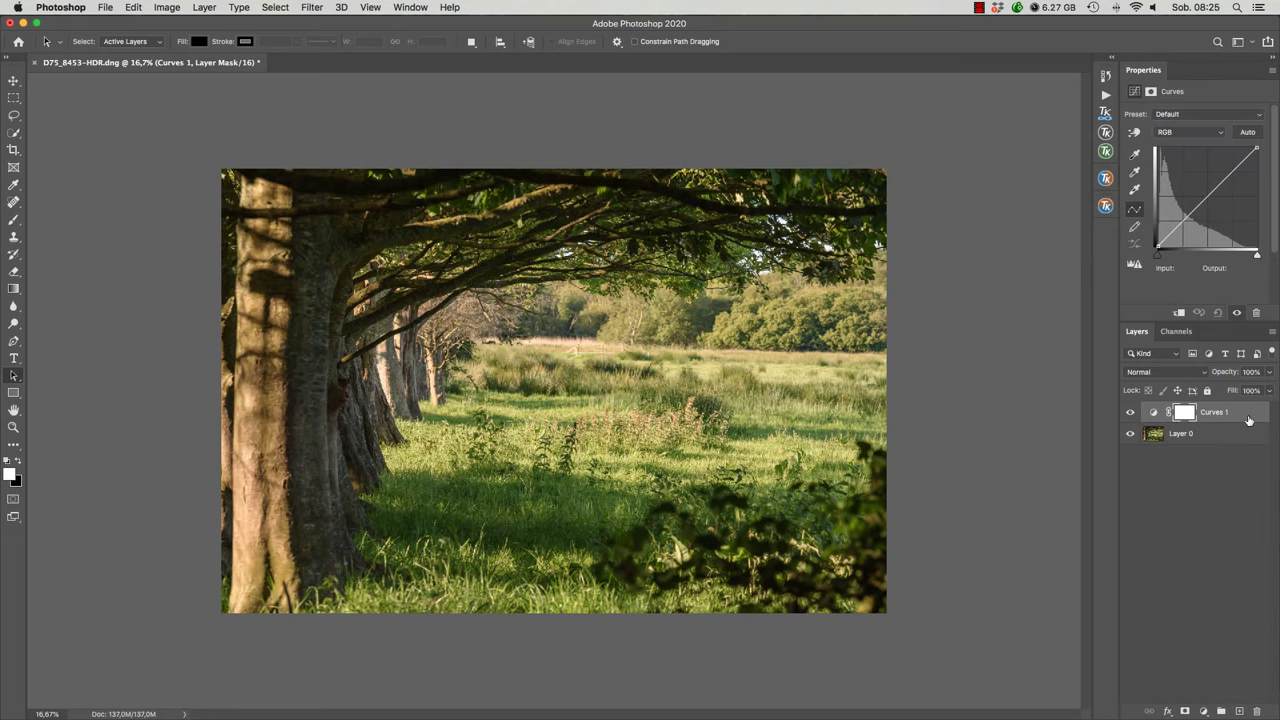
drag(1226, 179, 1226, 173)
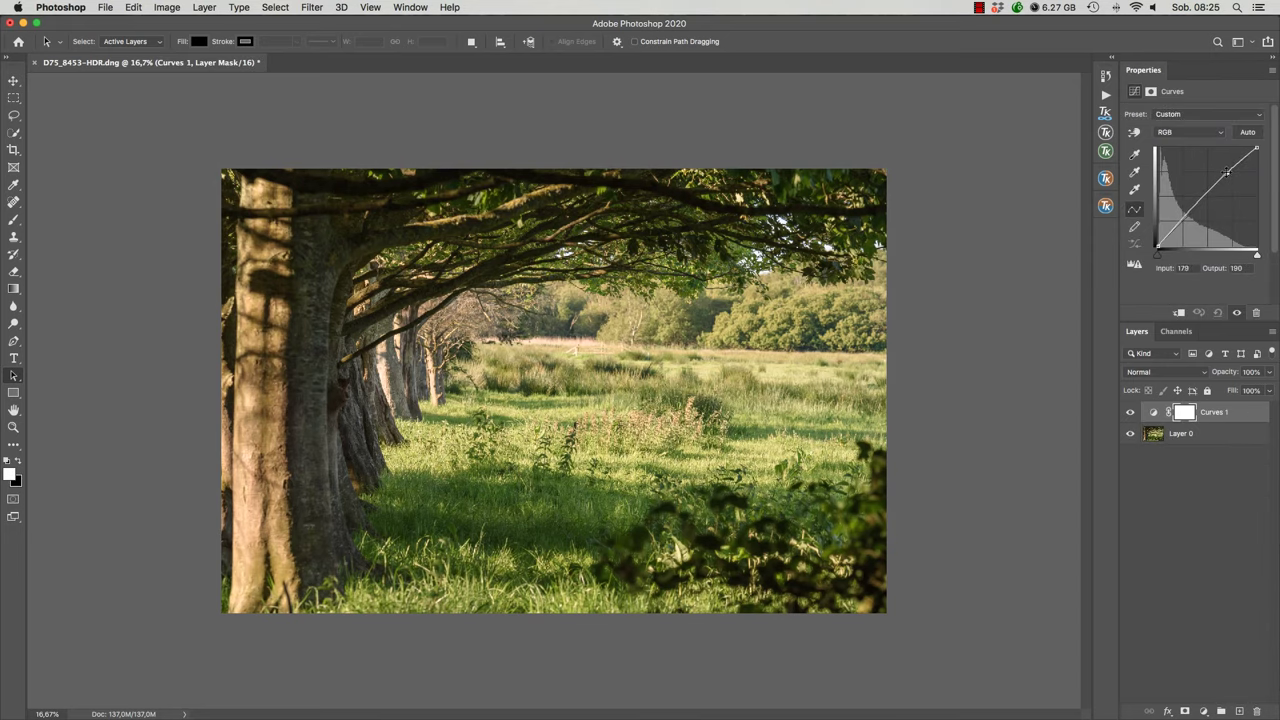
click(1184, 215)
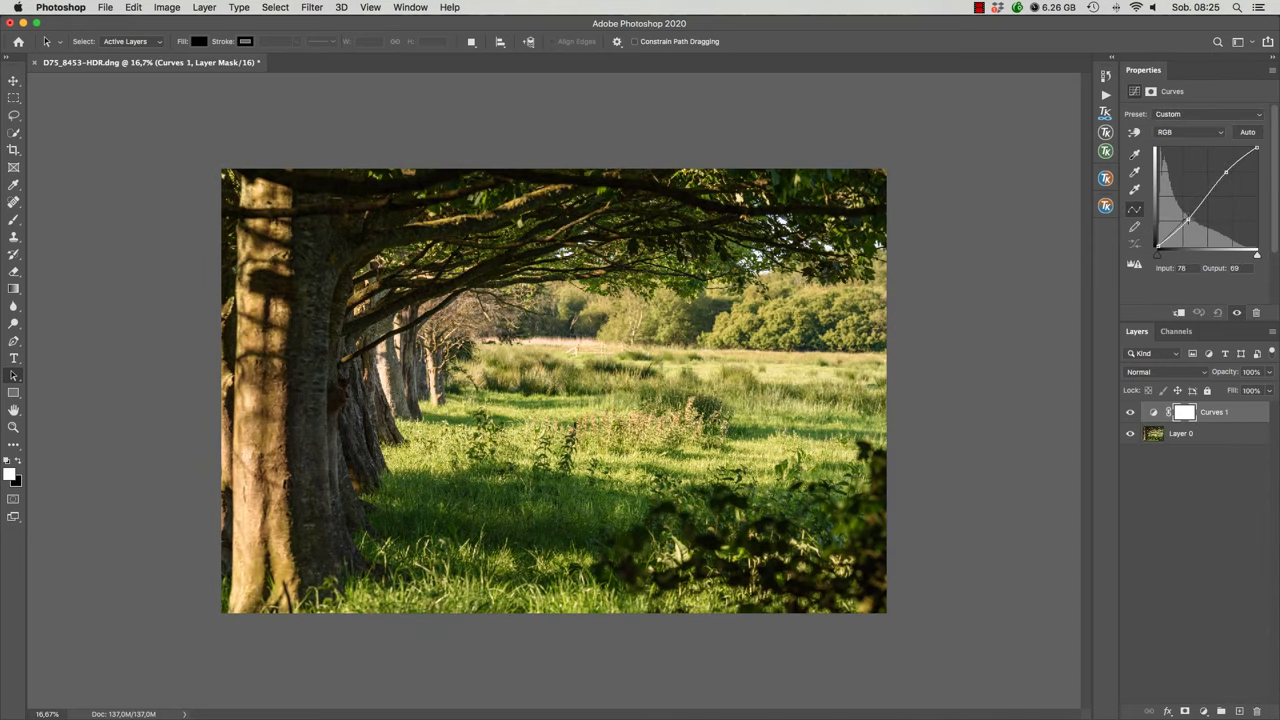